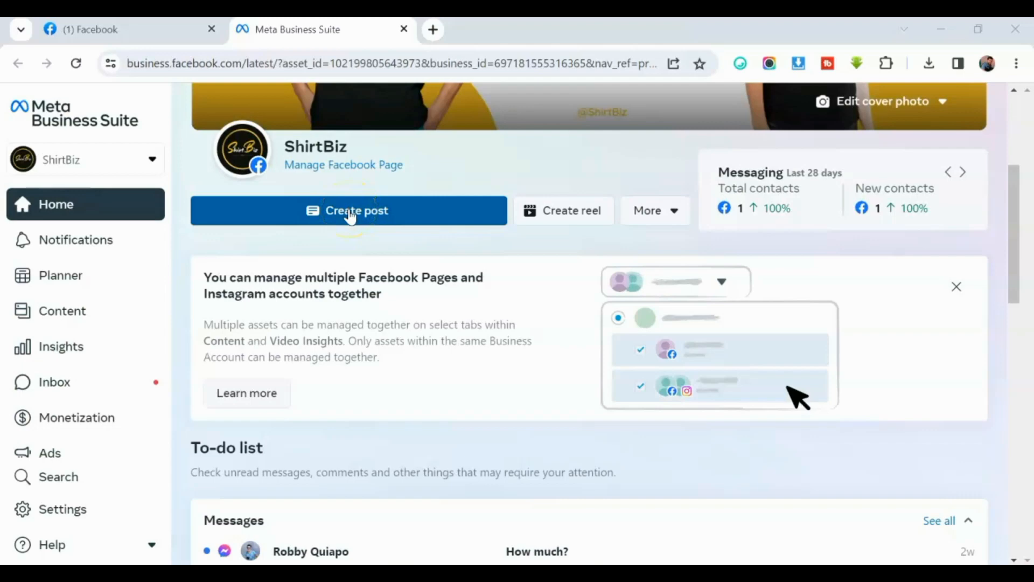
# Start a new post for the ShirtBiz page and upload the newest photo from the Downloads folder on the computer.
pyautogui.click(350, 213)
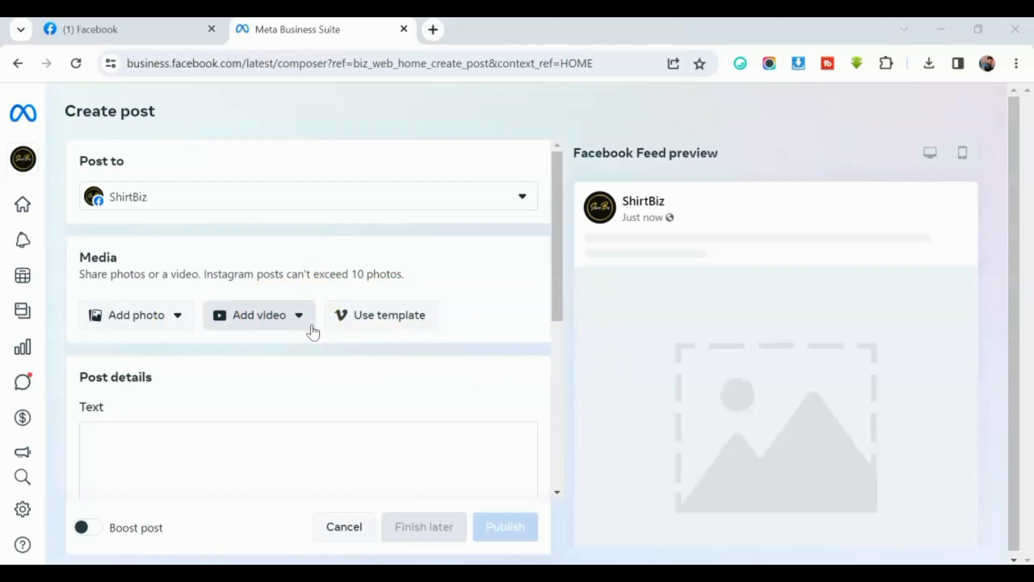
pyautogui.click(175, 324)
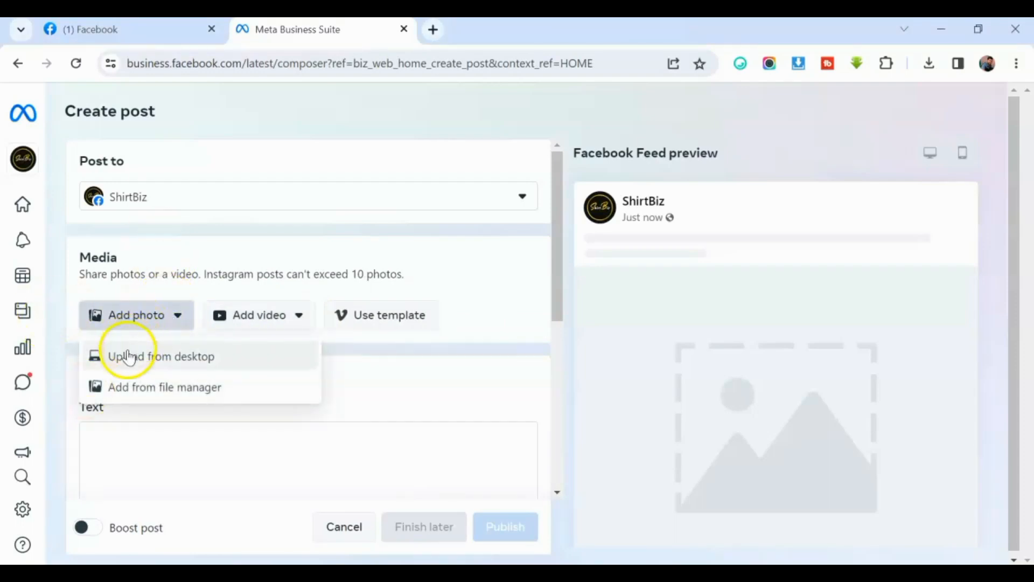
pyautogui.click(146, 360)
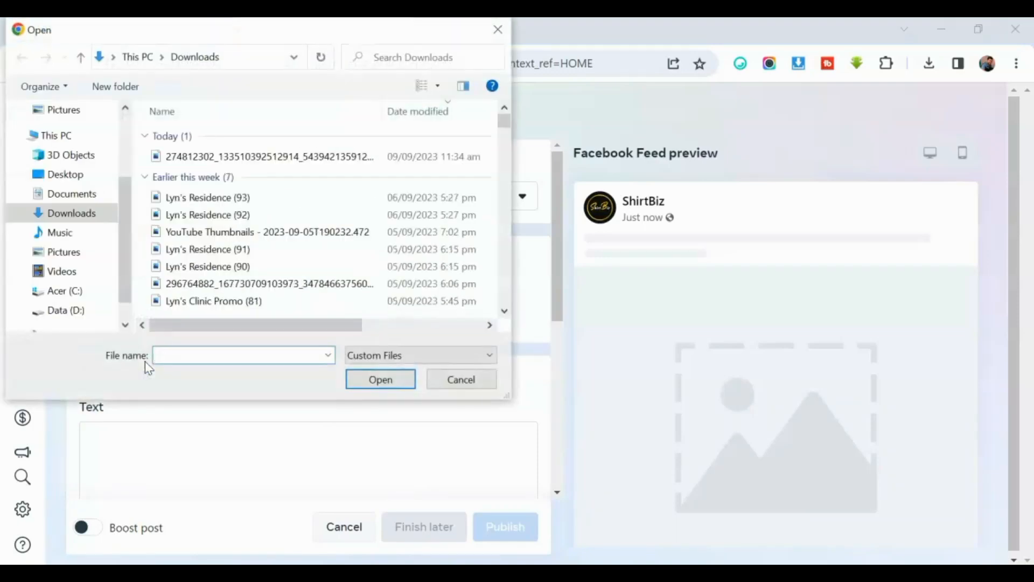
pyautogui.doubleClick(187, 157)
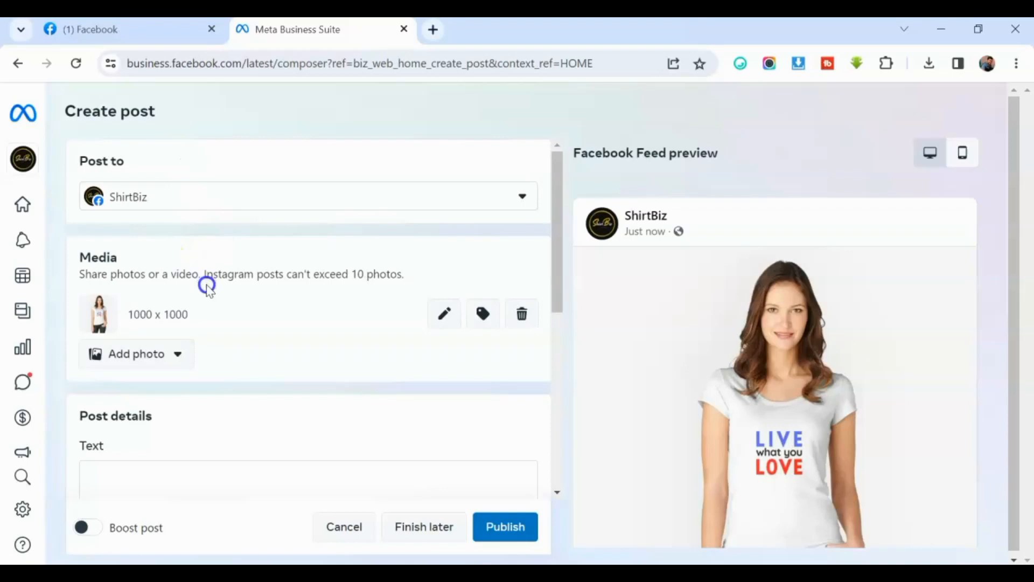
# Enter "Live what you love" as the post's text.
pyautogui.scroll(-3, 177, 334)
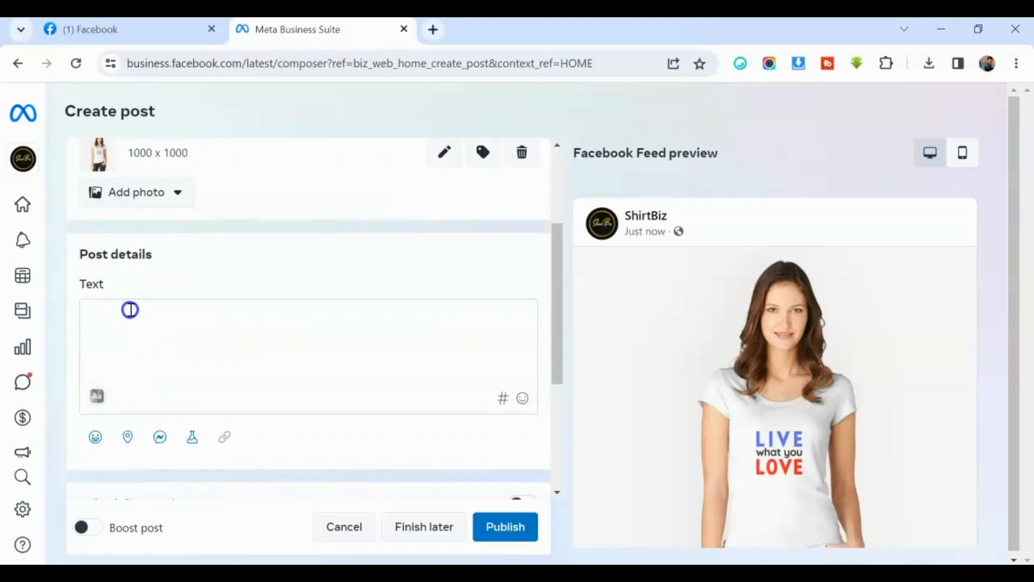
pyautogui.click(130, 310)
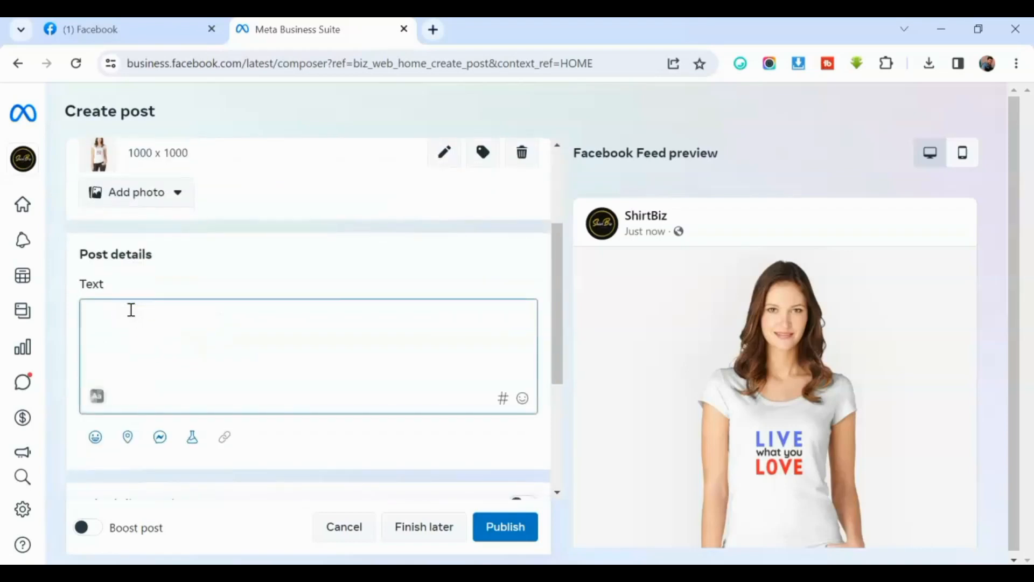
pyautogui.hotkey('ctrl', 'v')
pyautogui.write('L')
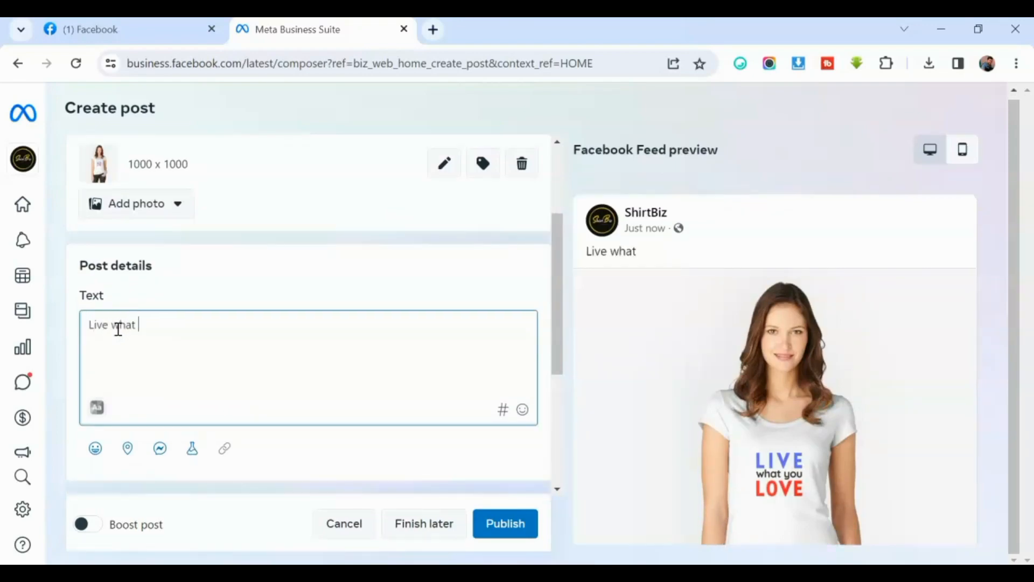
pyautogui.write('ive what you love')
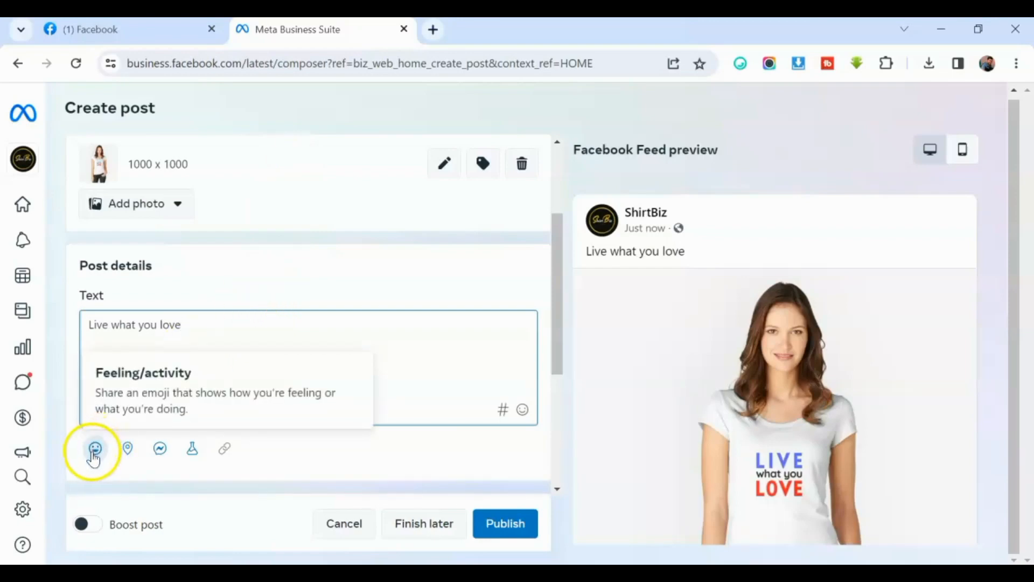
# Add the feeling "excited" to the post and save it.
pyautogui.click(95, 450)
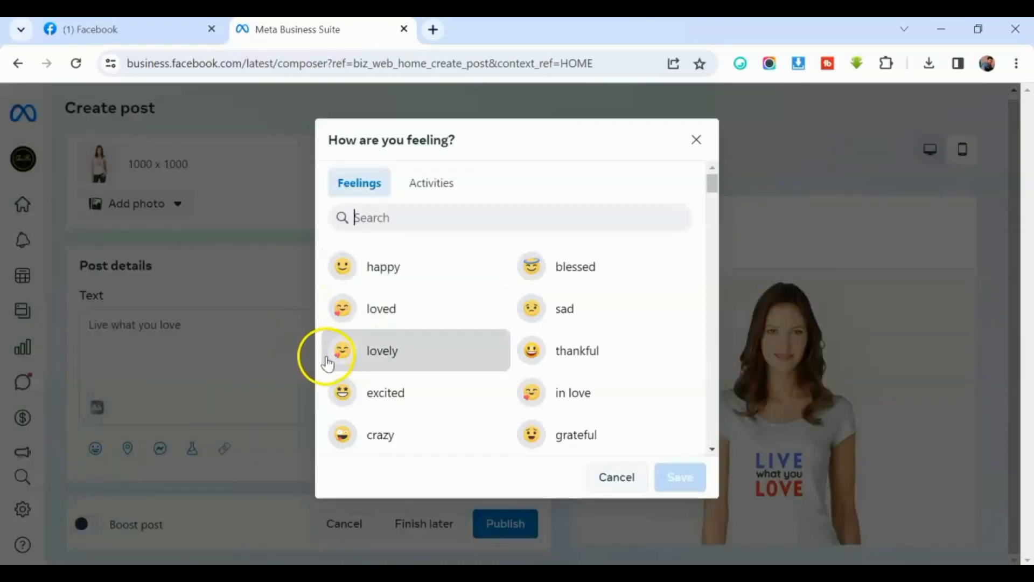
pyautogui.click(389, 405)
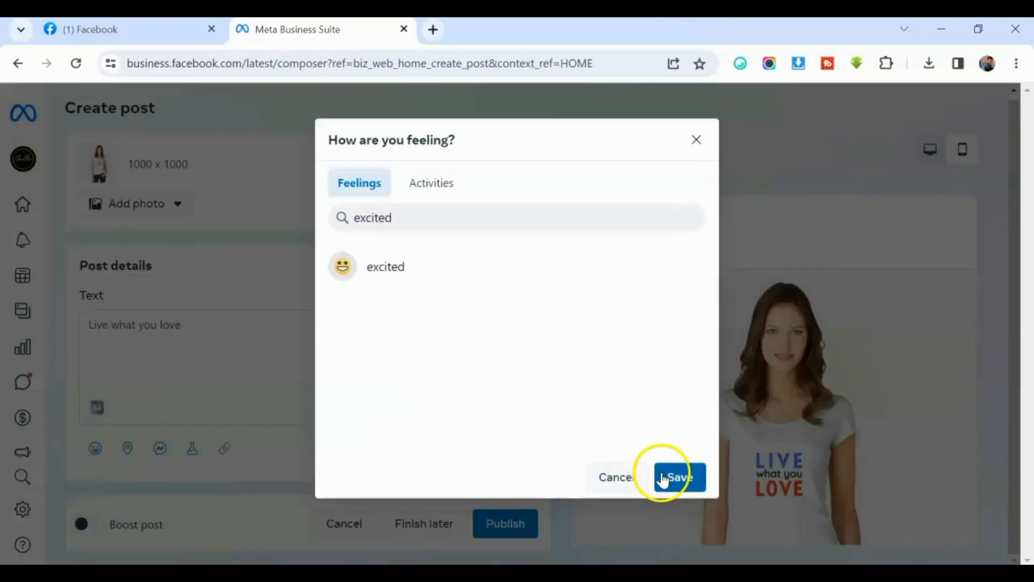
pyautogui.click(674, 479)
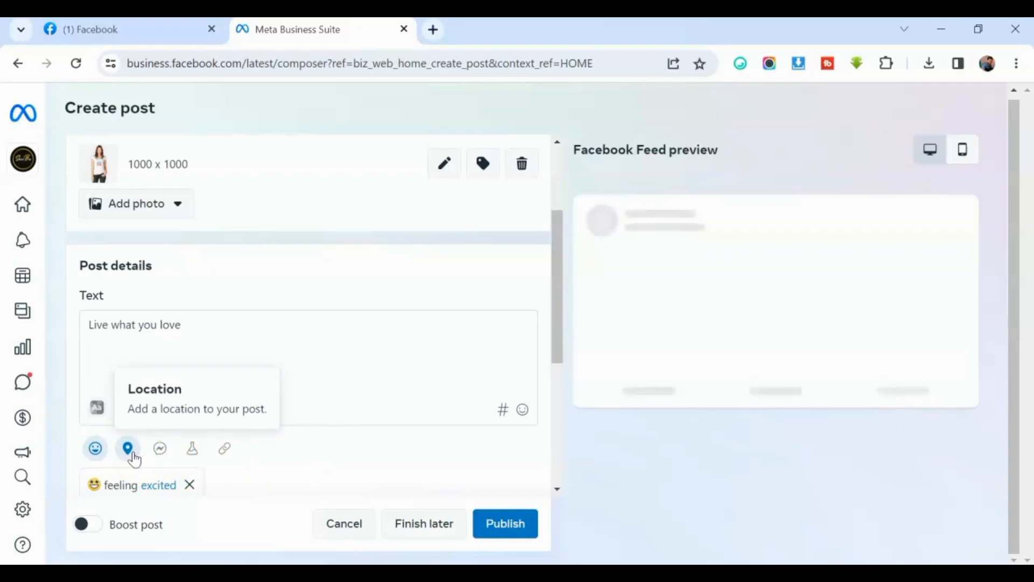
# Add Iligan City as the post's location and save it.
pyautogui.click(132, 452)
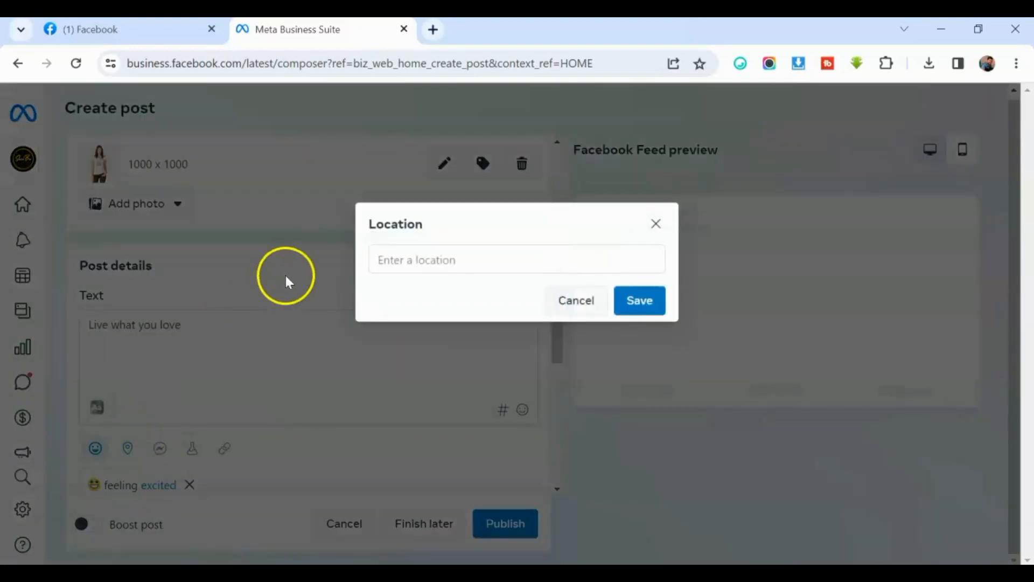
pyautogui.click(402, 261)
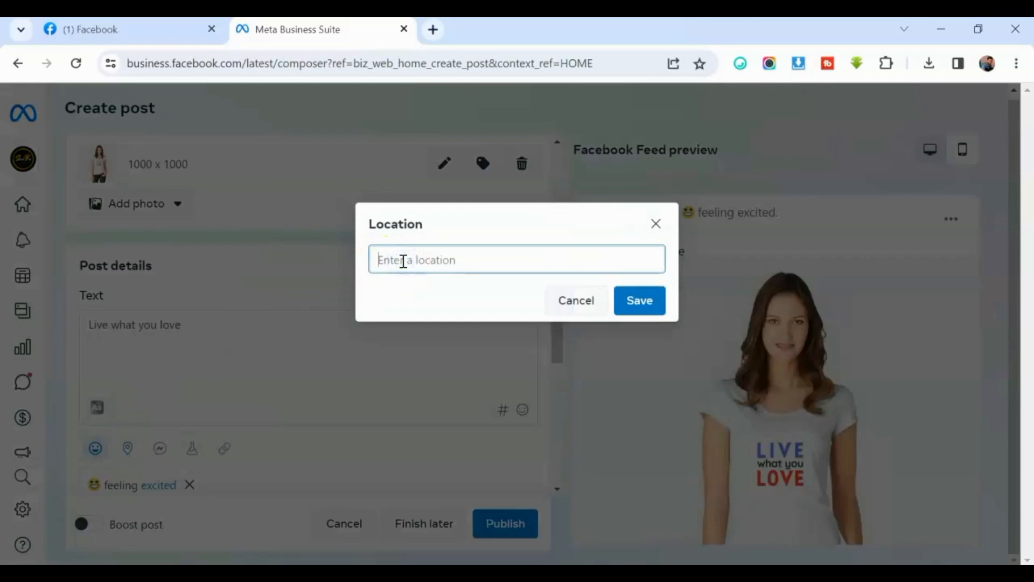
pyautogui.write('iligan c')
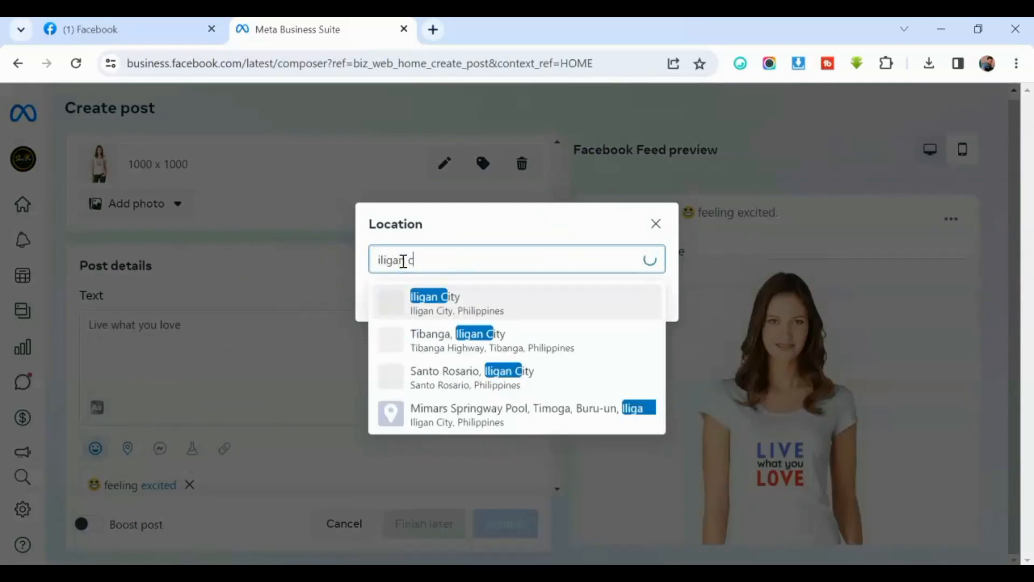
pyautogui.write('it')
pyautogui.click(607, 295)
pyautogui.click(644, 305)
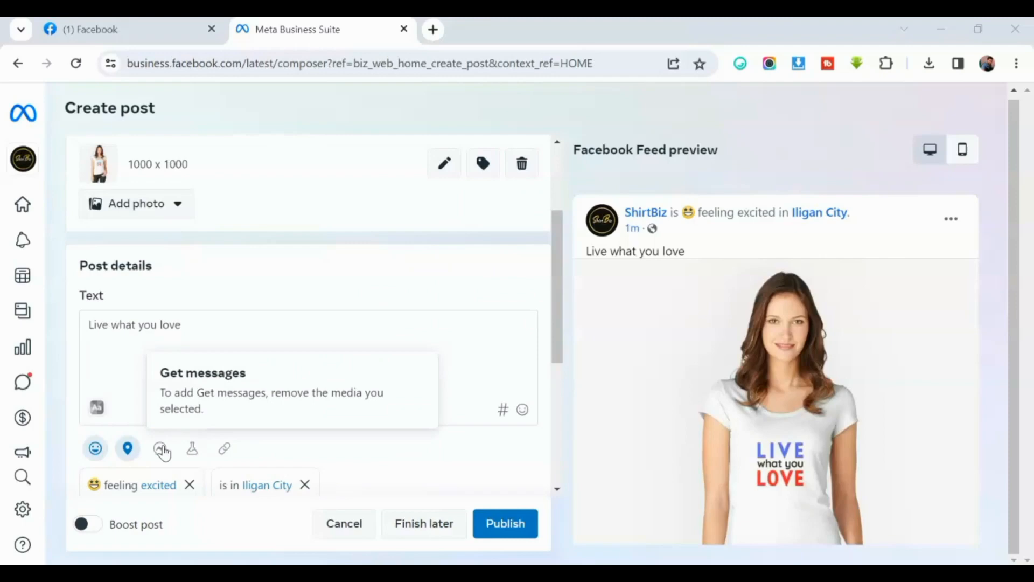
# Save the post as a draft to finish later and look through the draft's media, text and scheduling options.
pyautogui.scroll(-1, 416, 301)
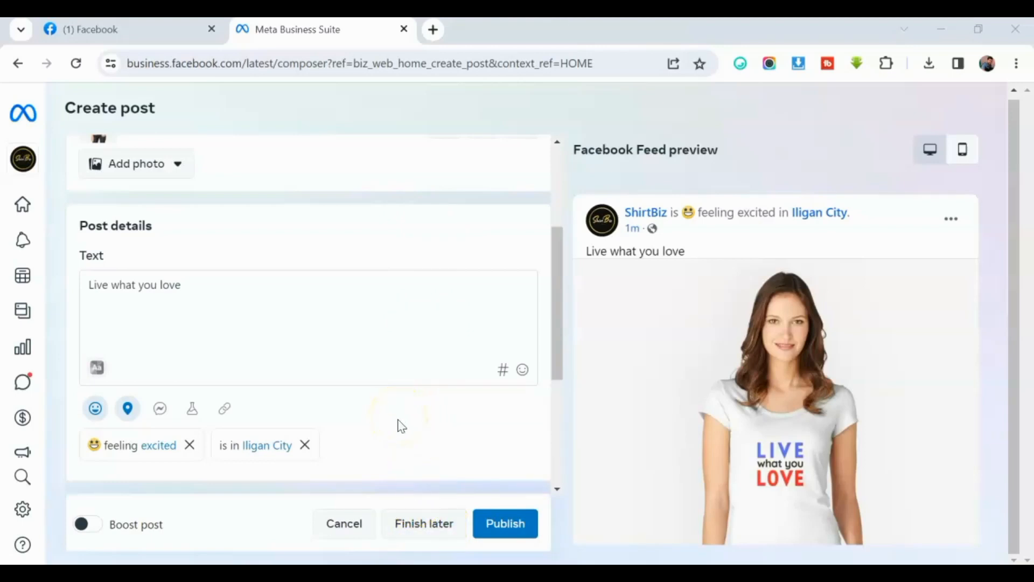
pyautogui.click(418, 531)
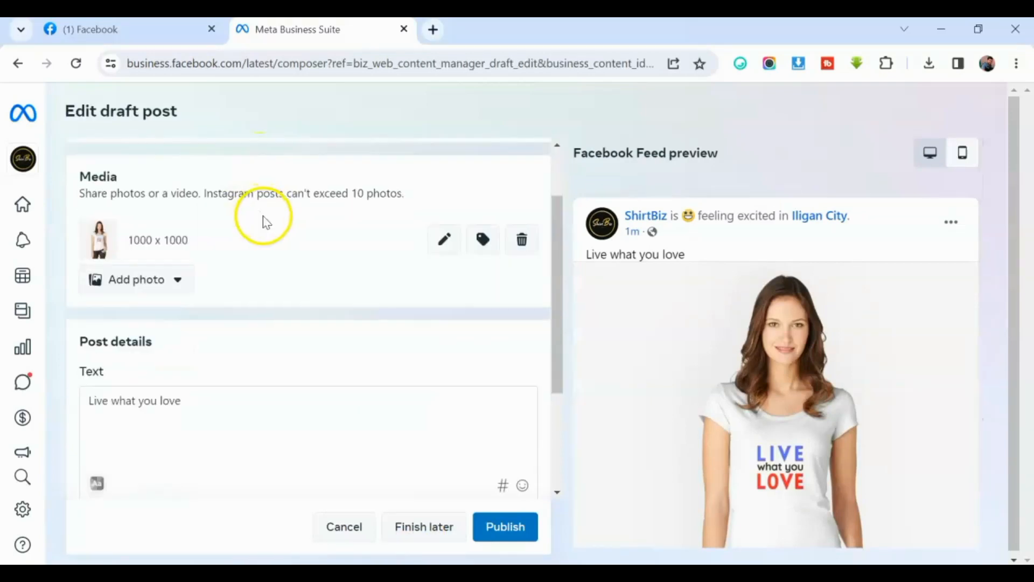
pyautogui.scroll(2, 338, 345)
pyautogui.scroll(-2, 339, 346)
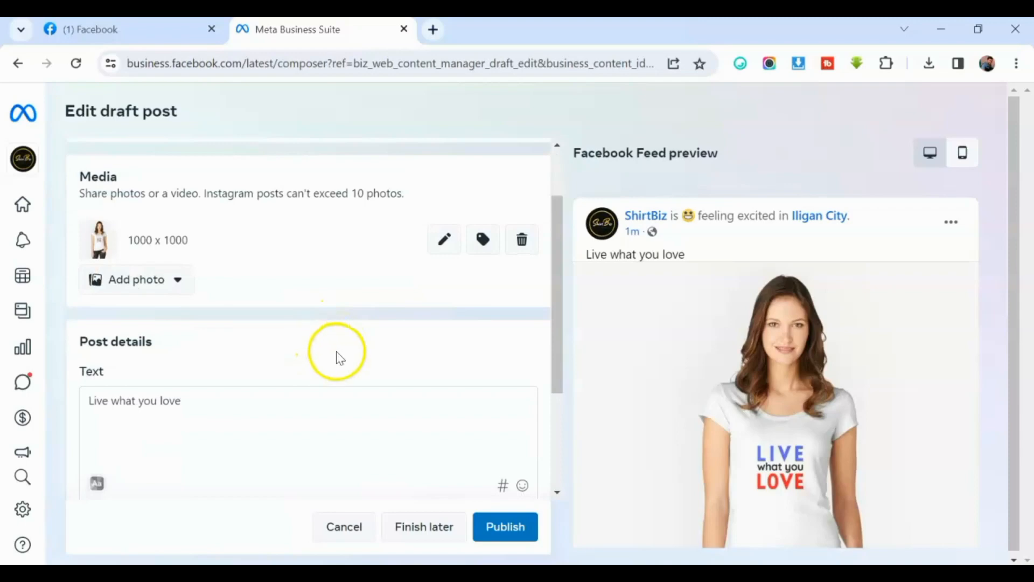
pyautogui.scroll(-3, 337, 358)
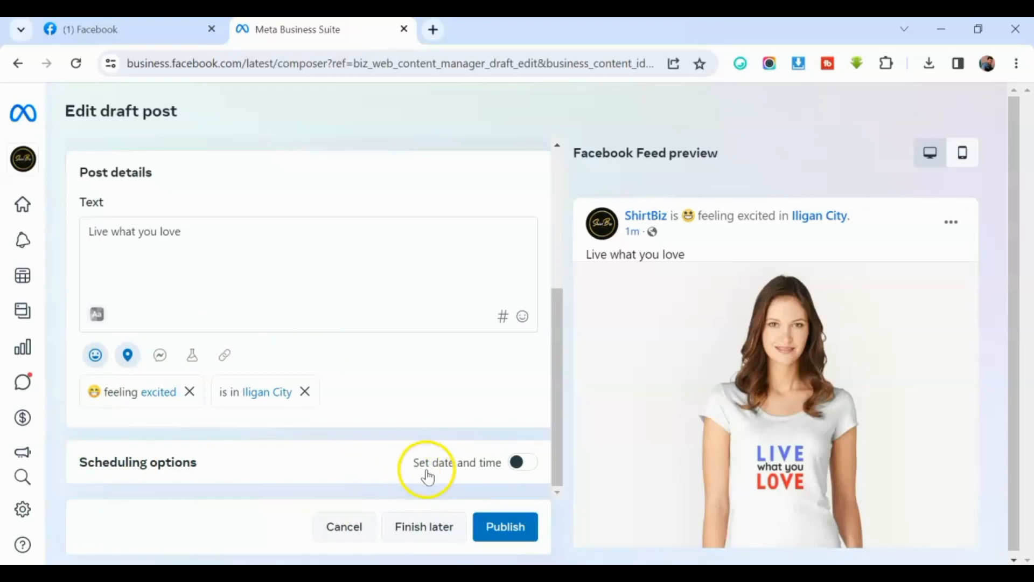
# Turn on setting a date and time for the draft post and try to schedule it with the preset time.
pyautogui.click(518, 466)
pyautogui.click(522, 463)
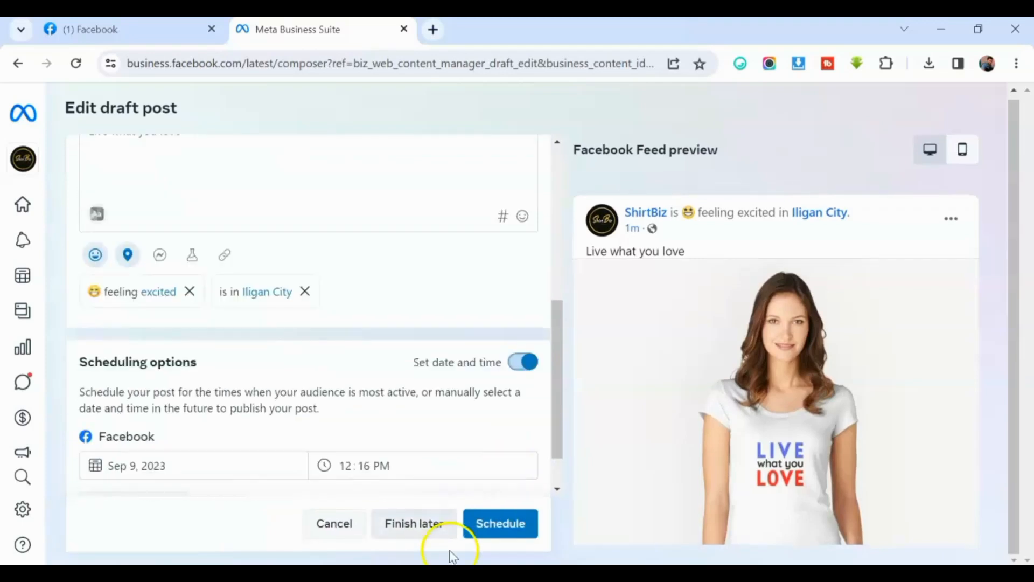
pyautogui.click(491, 527)
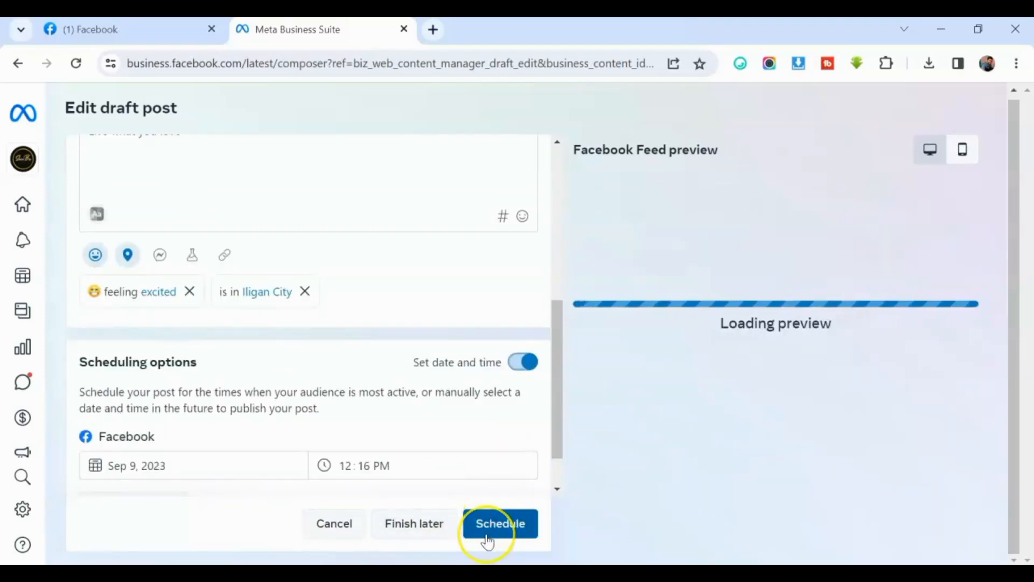
pyautogui.click(493, 524)
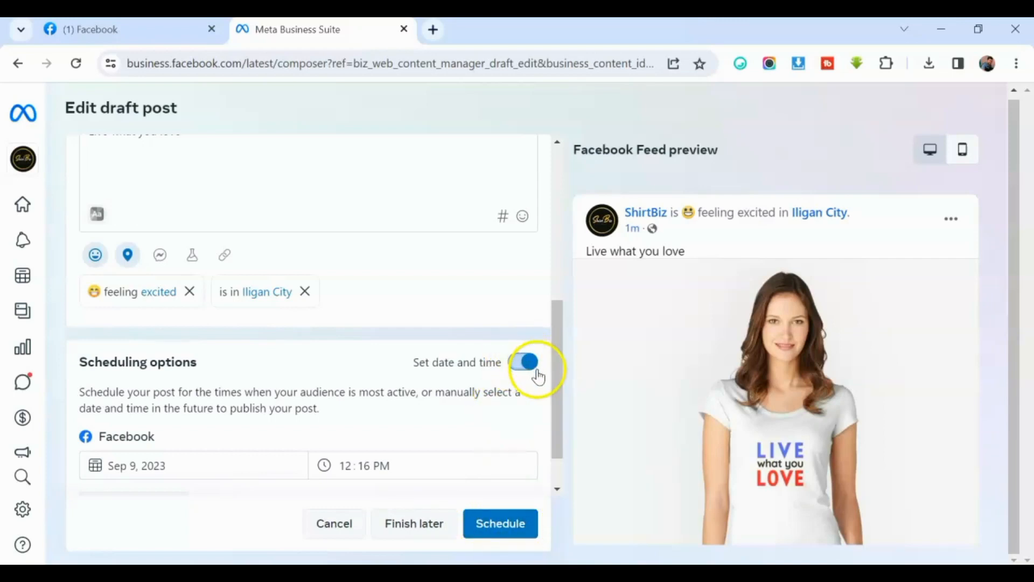
# Set the draft post's publishing date to Sep 10, 2023 and its time to 07:20 PM.
pyautogui.scroll(2, 511, 360)
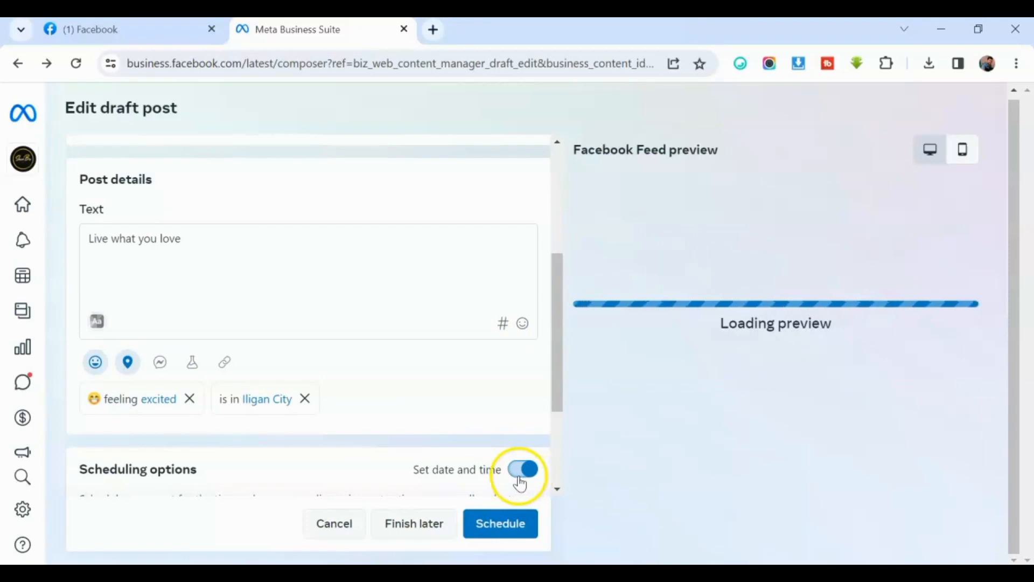
pyautogui.scroll(-2, 507, 448)
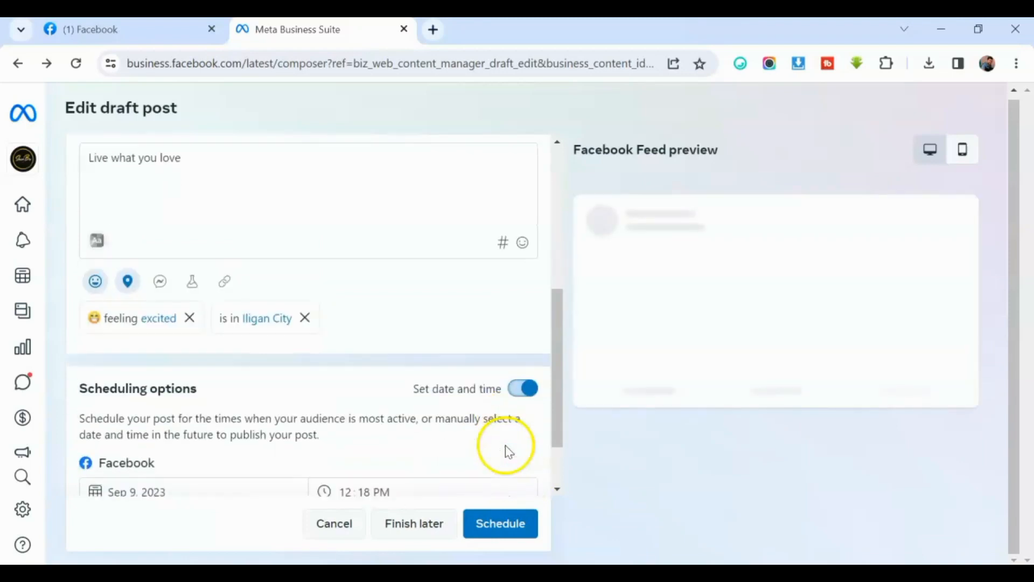
pyautogui.scroll(2, 501, 441)
pyautogui.scroll(-3, 501, 442)
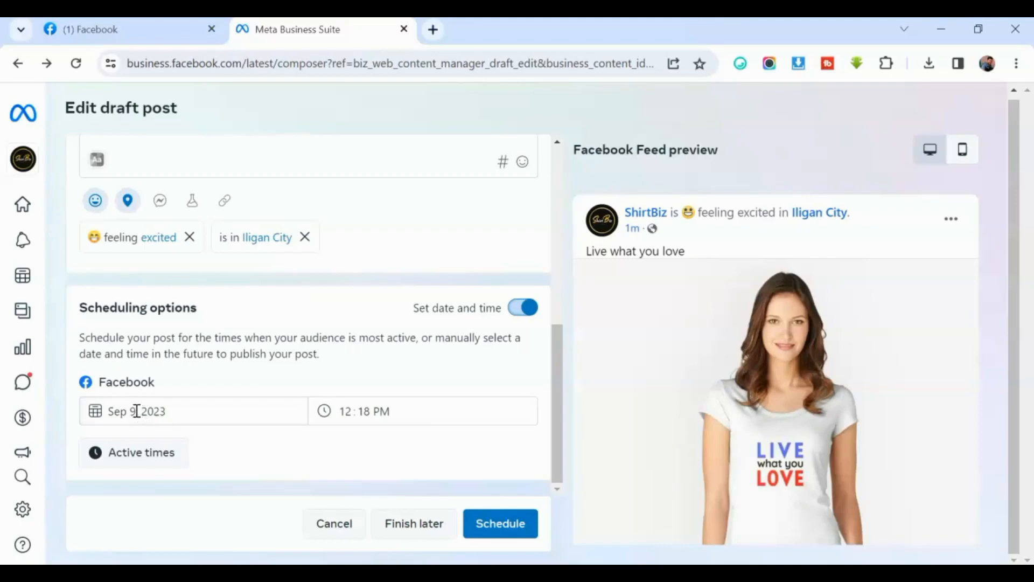
pyautogui.click(137, 411)
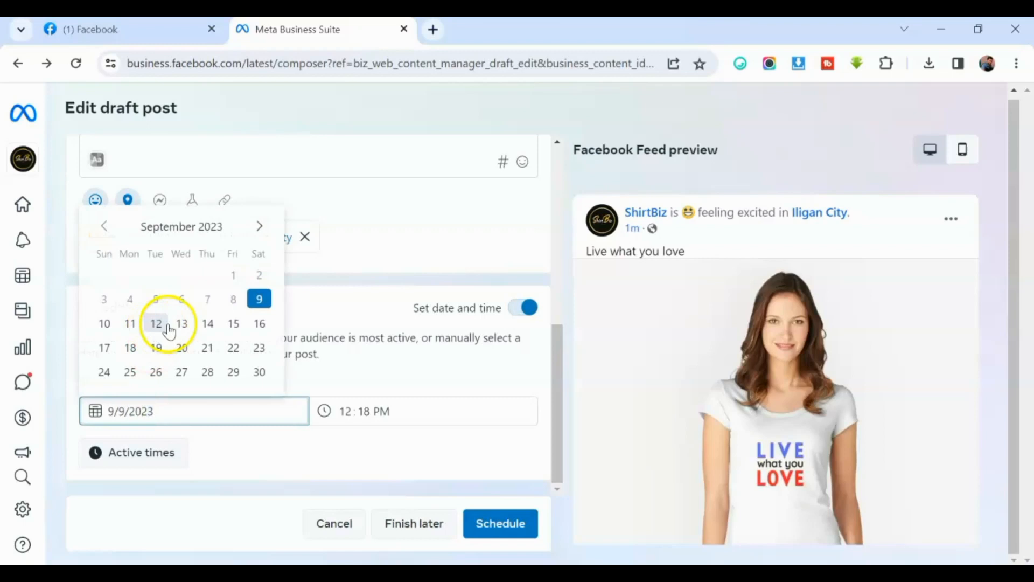
pyautogui.click(106, 330)
pyautogui.click(346, 412)
pyautogui.write('7')
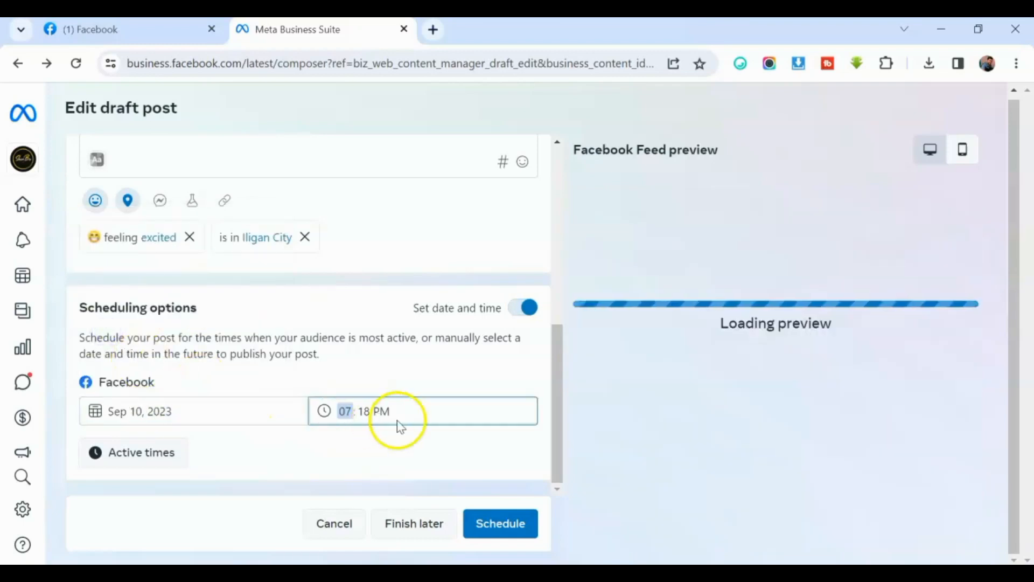
pyautogui.click(364, 413)
pyautogui.write('20')
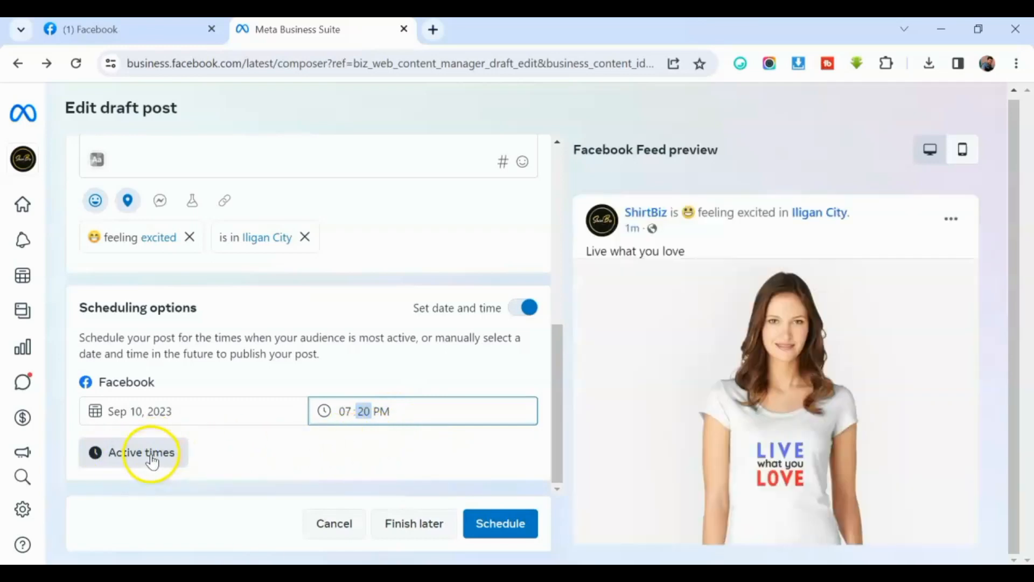
# Check the suggested active times without changing the chosen time, and schedule the post without boosting it.
pyautogui.click(149, 456)
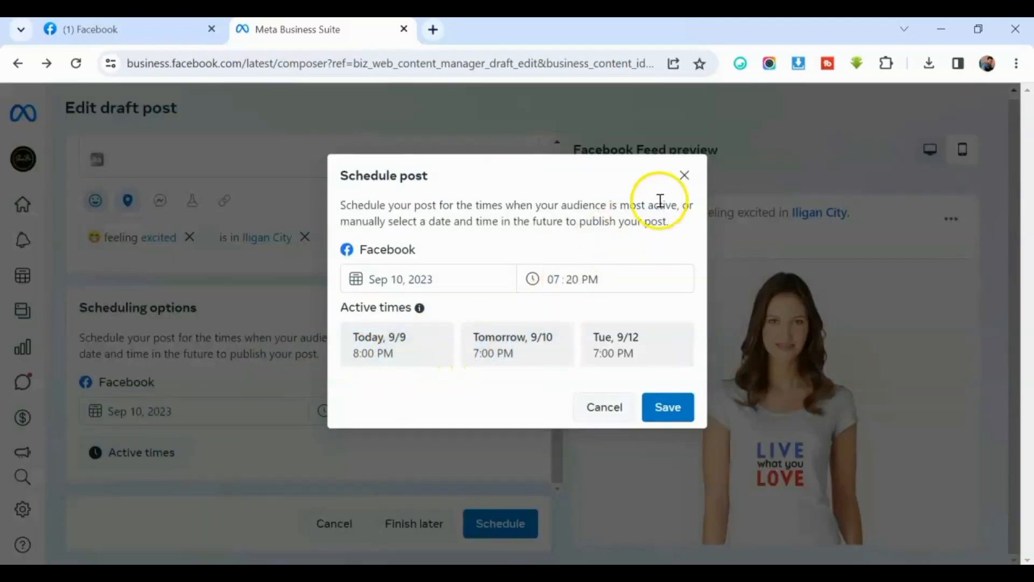
pyautogui.click(684, 175)
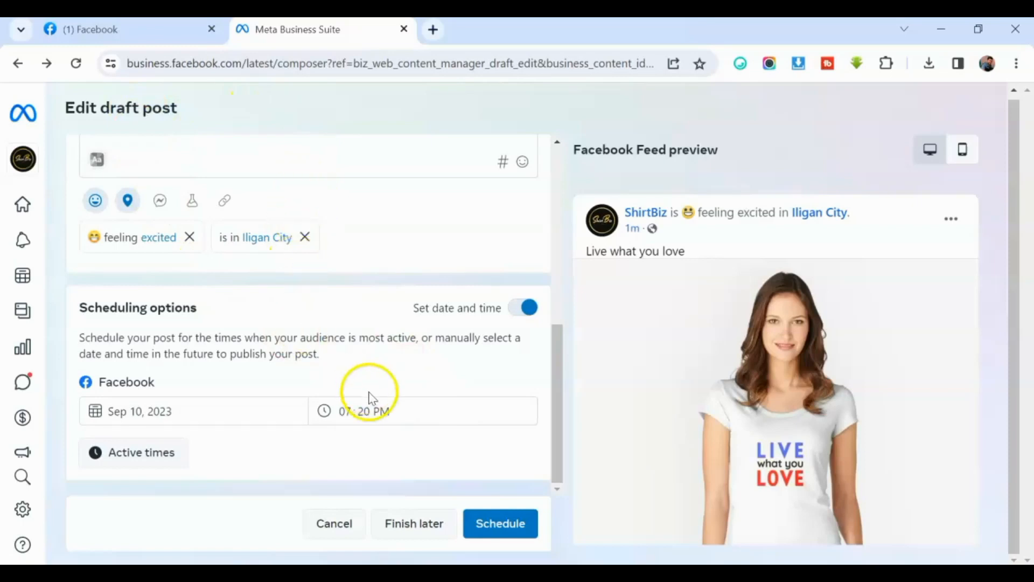
pyautogui.click(498, 525)
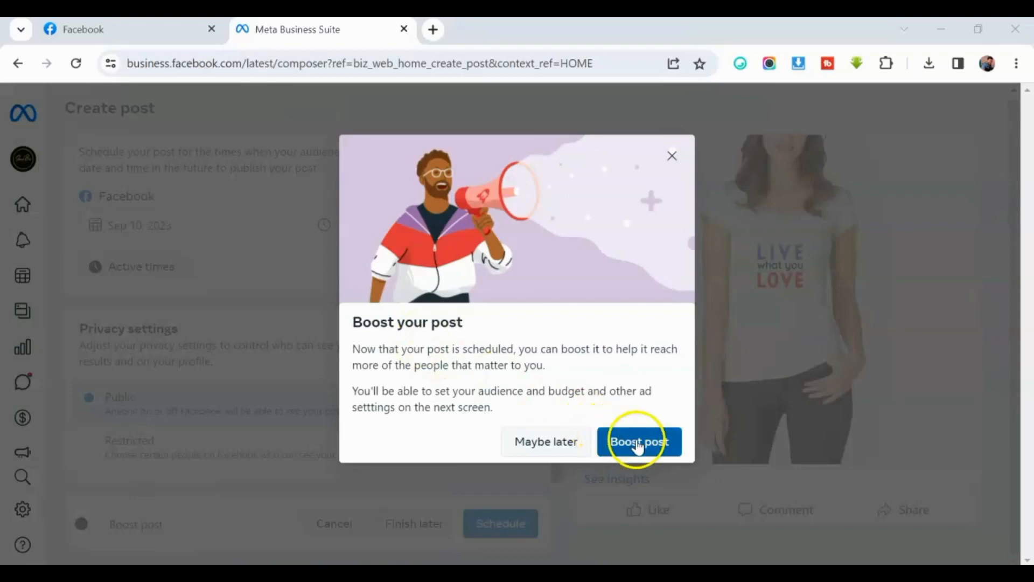
pyautogui.click(674, 158)
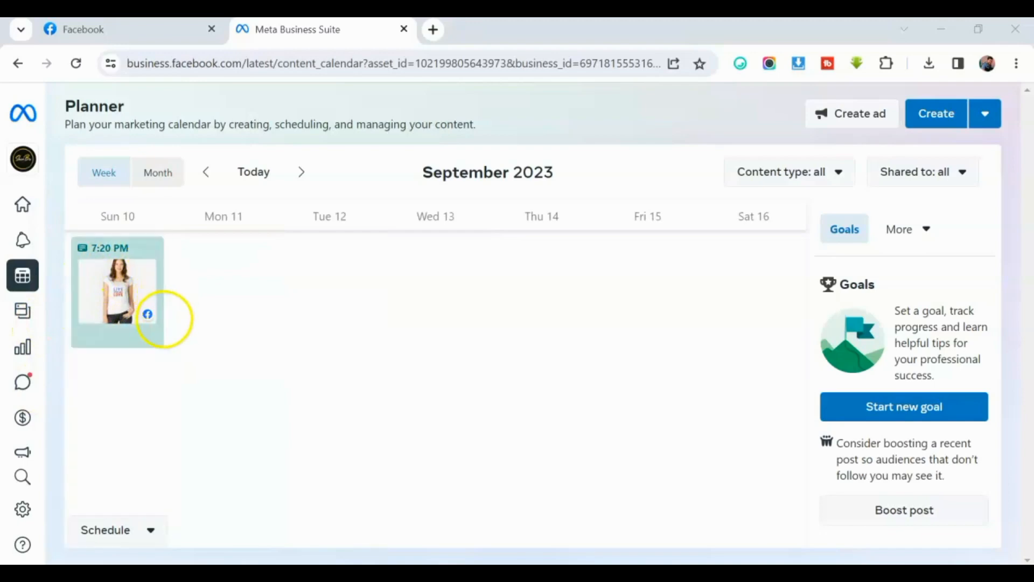
# Close the Planner and reopen Meta Business Suite from the ShirtBiz page on Facebook.
pyautogui.hotkey('ctrl', 'w')
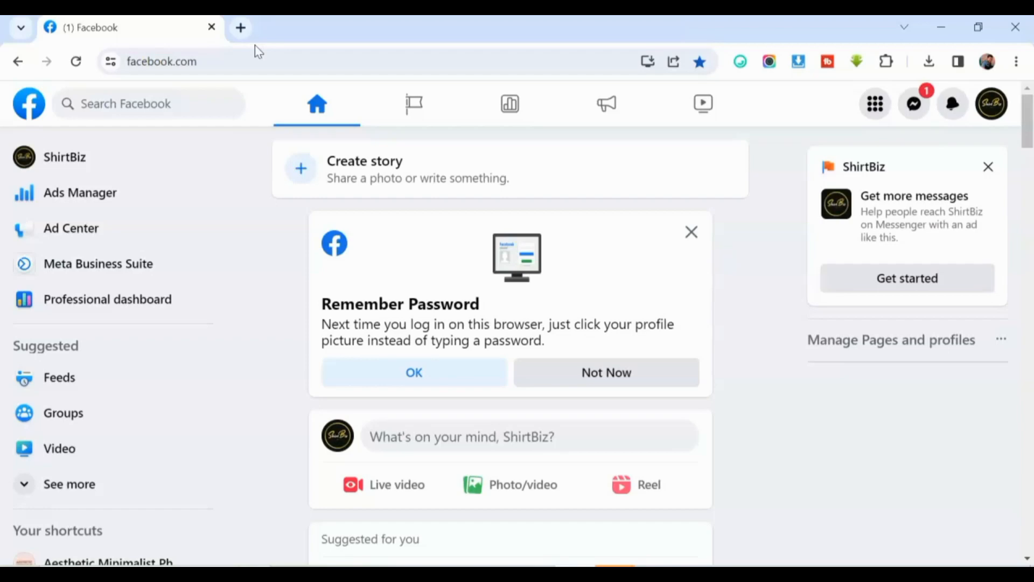
pyautogui.click(30, 166)
pyautogui.click(30, 167)
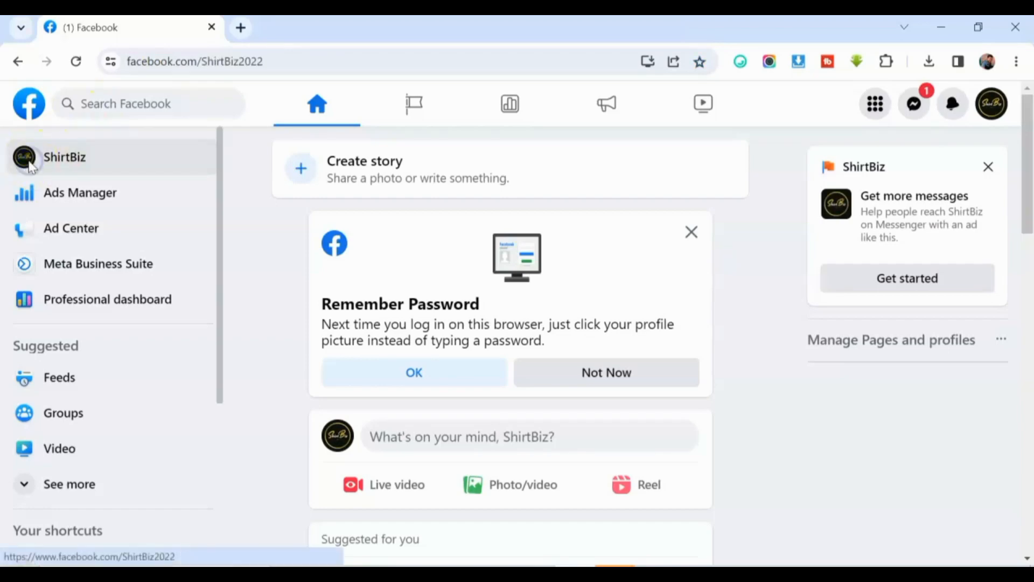
pyautogui.click(102, 462)
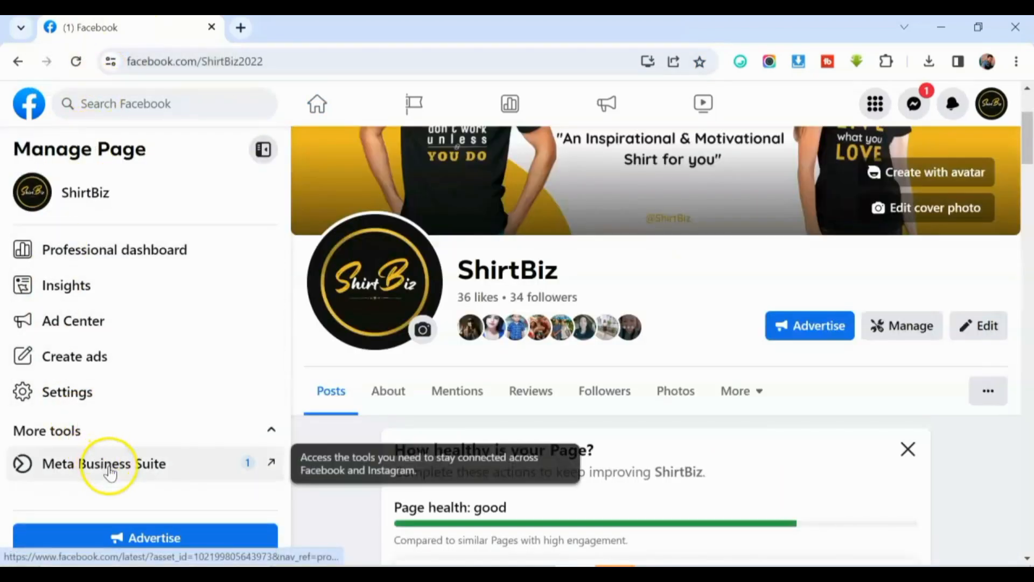
# Go to the ShirtBiz content overview in Meta Business Suite and show its scheduled posts and reels.
pyautogui.click(105, 464)
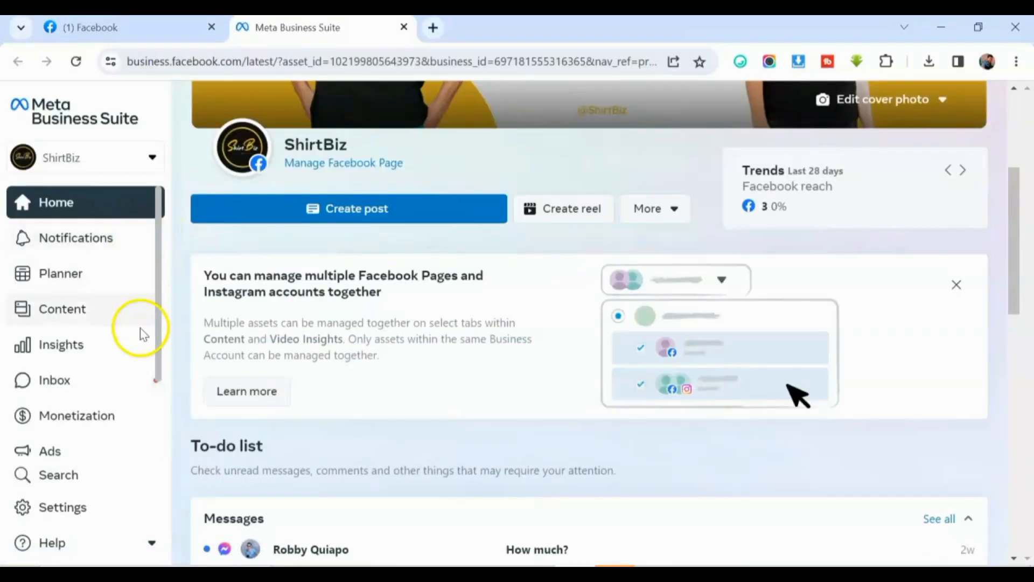
pyautogui.click(59, 319)
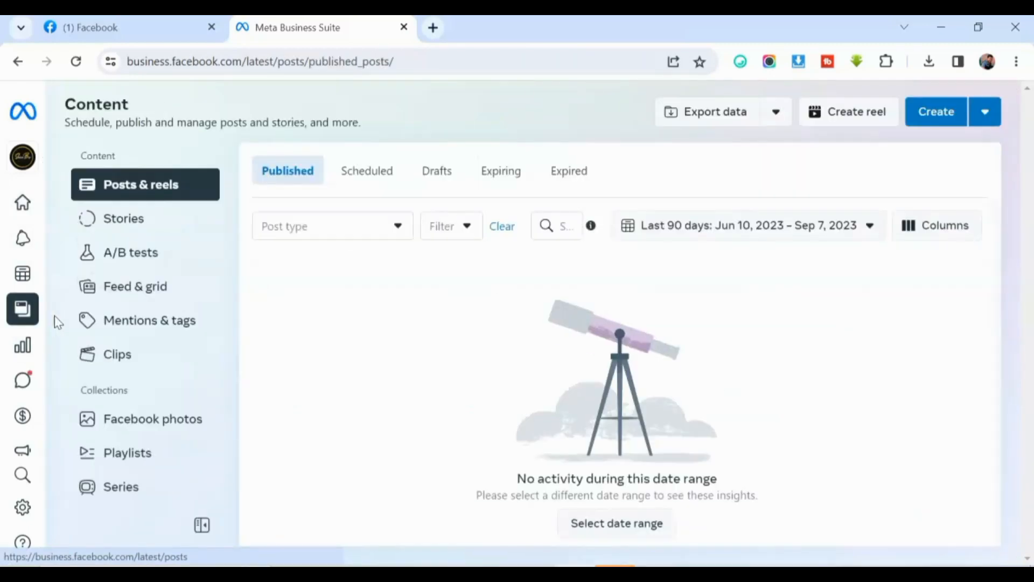
pyautogui.click(355, 186)
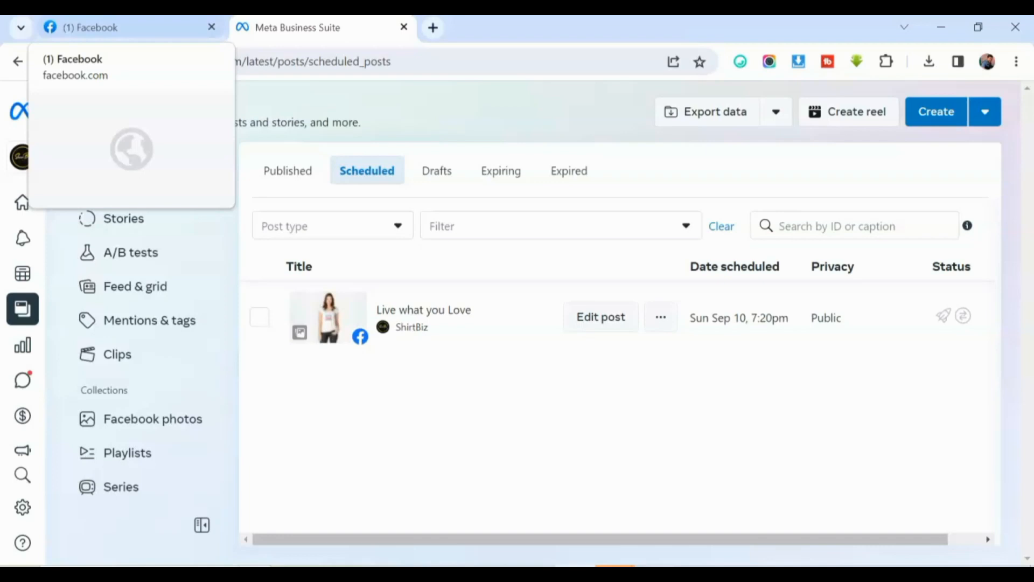
pyautogui.click(542, 340)
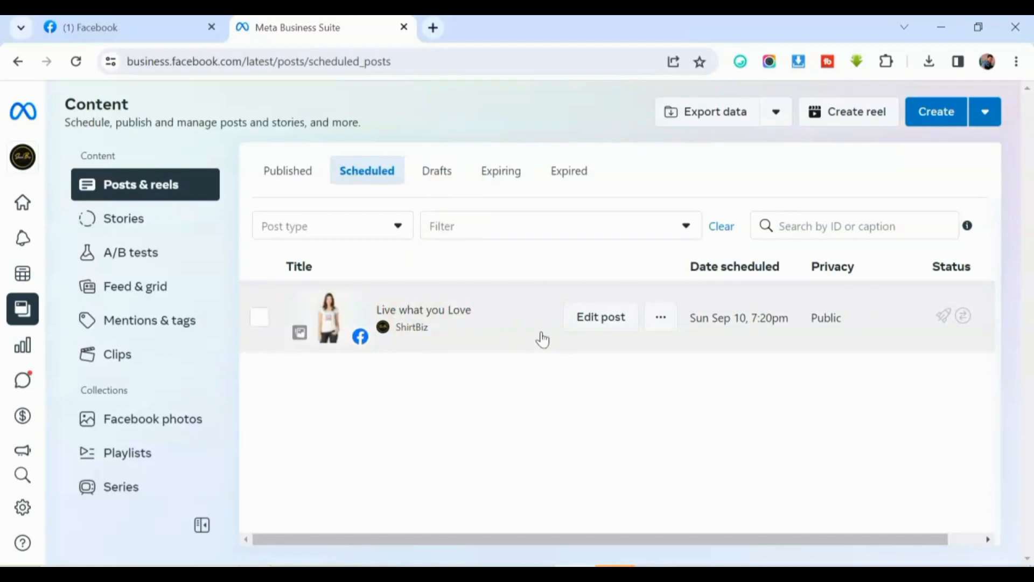
pyautogui.click(543, 339)
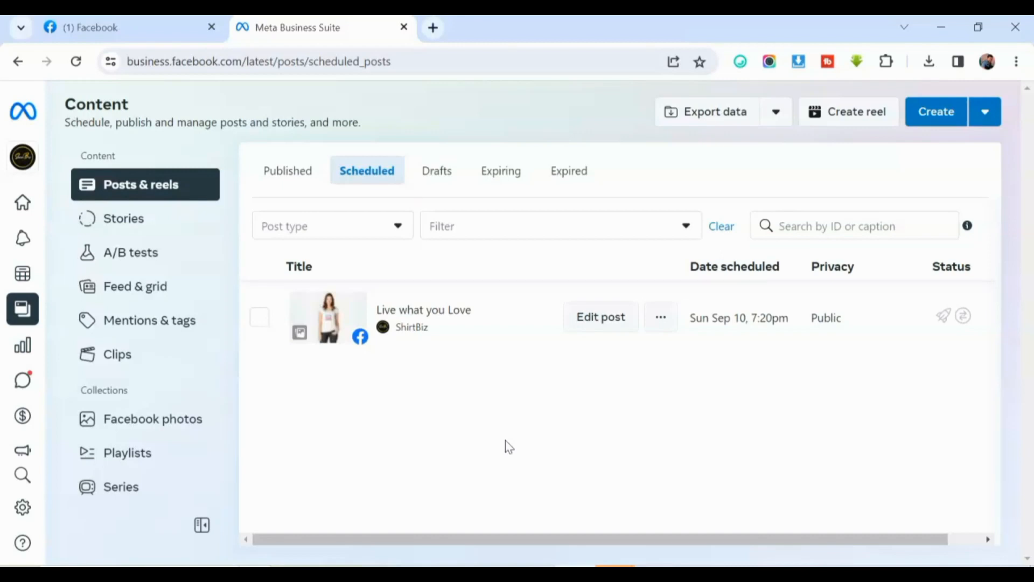
pyautogui.click(497, 447)
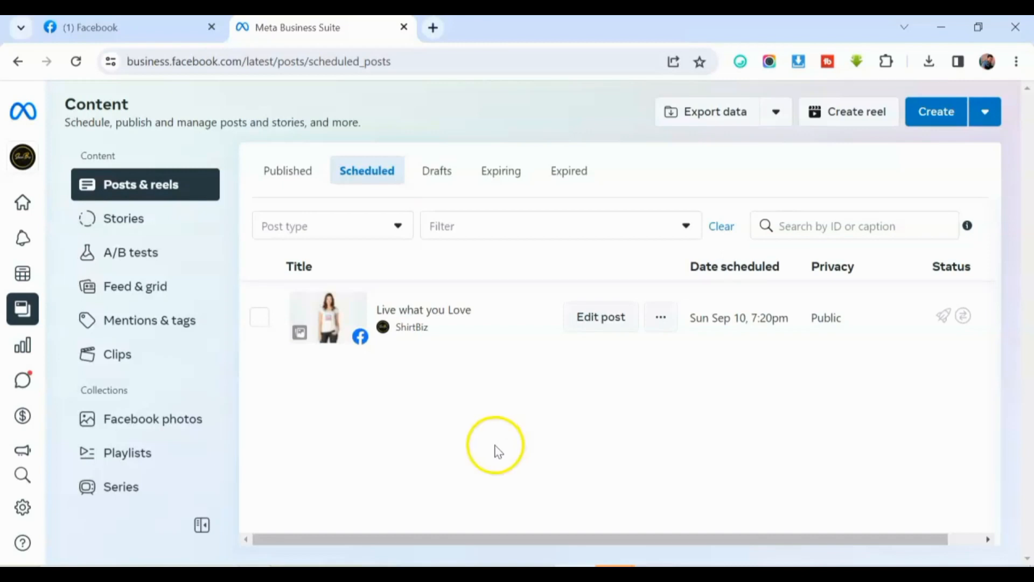